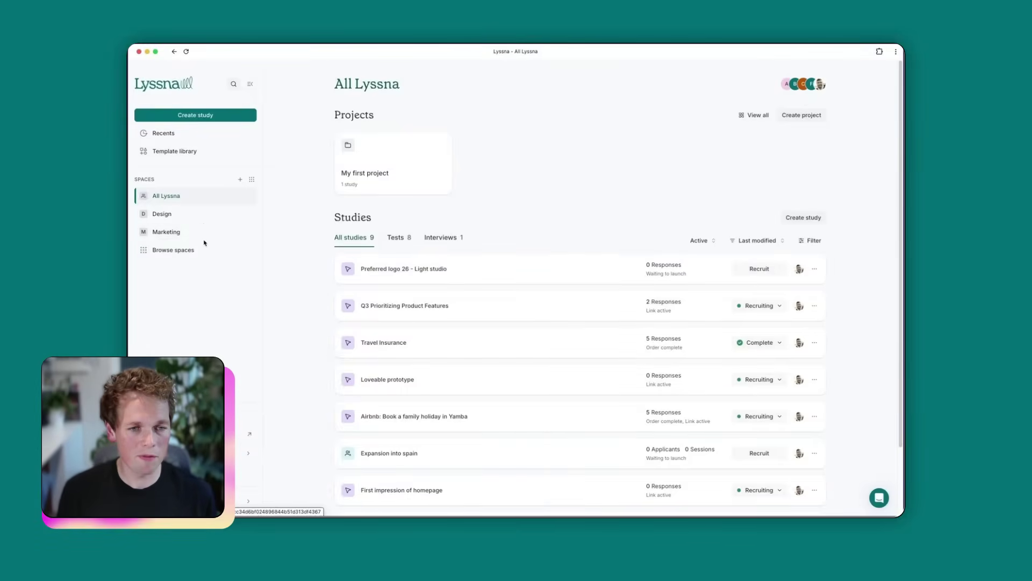
# Create an Open space named 'Product Team' with two teammates added as members.
pyautogui.click(240, 180)
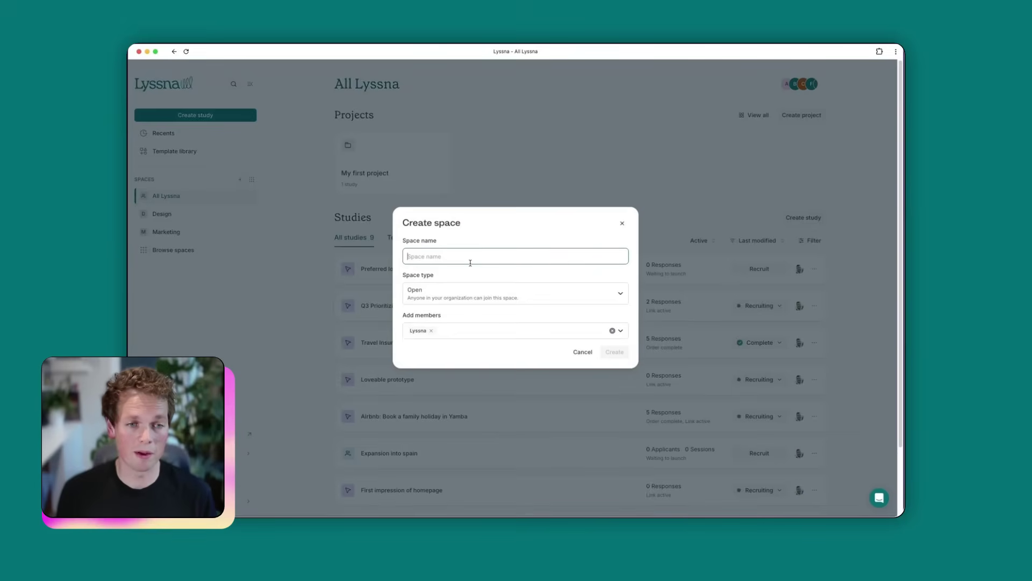
pyautogui.write('Product Team')
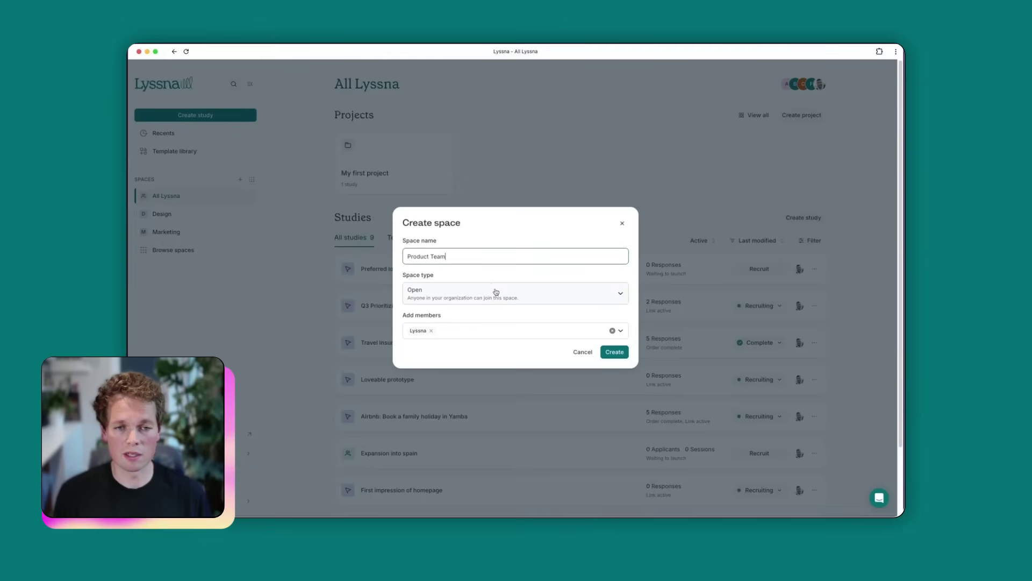
pyautogui.click(495, 292)
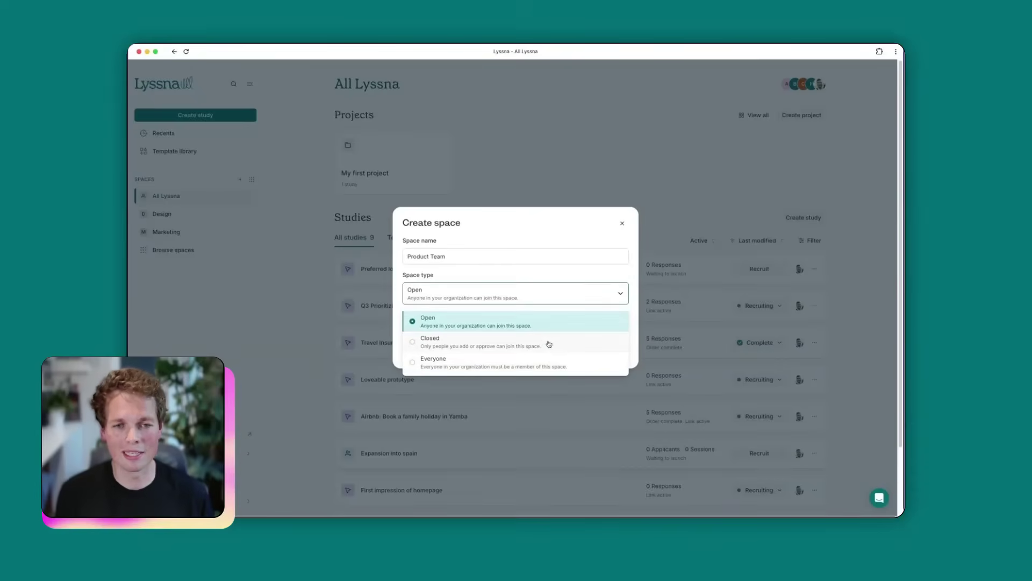
pyautogui.click(546, 320)
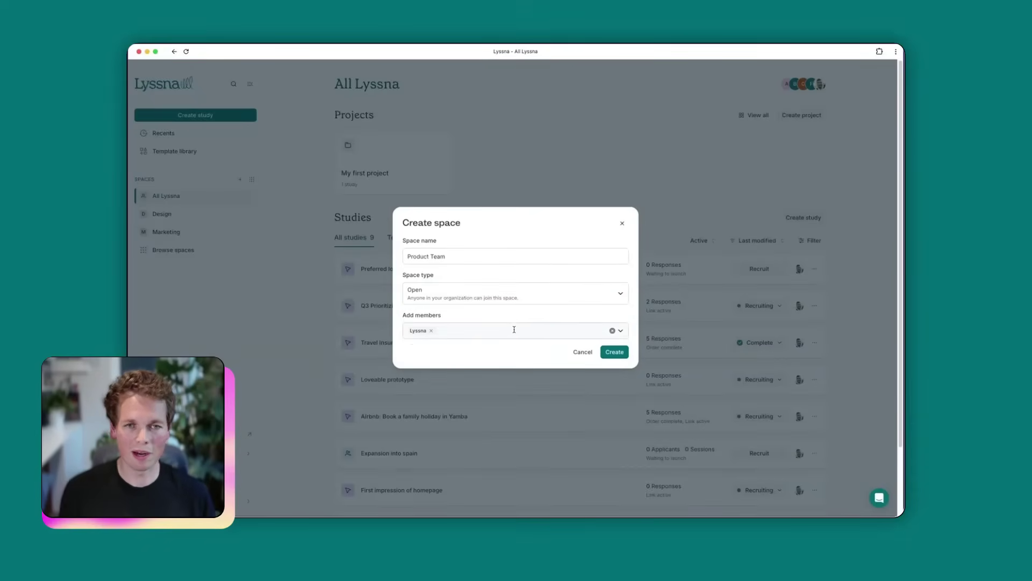
pyautogui.click(514, 330)
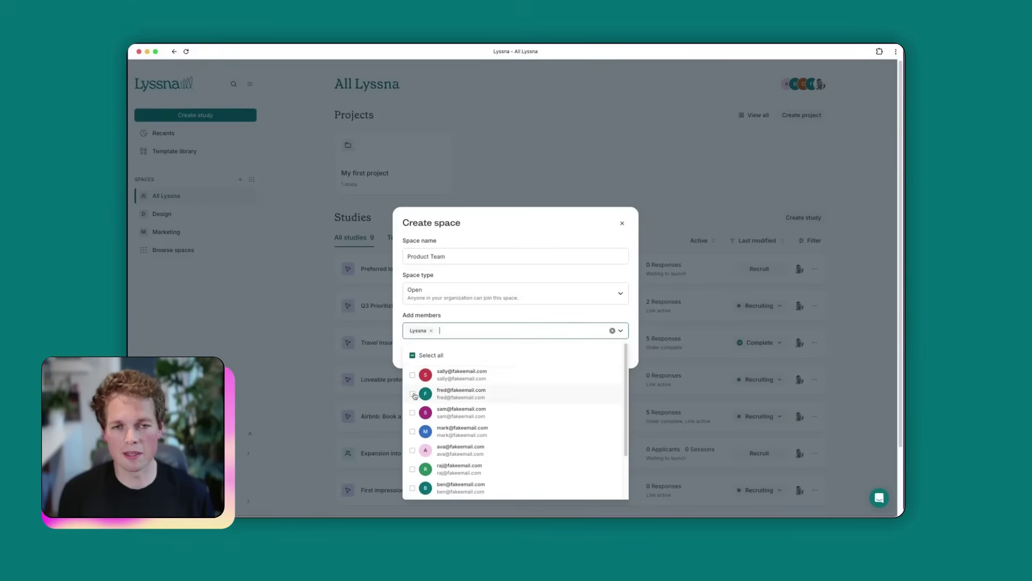
pyautogui.click(413, 395)
pyautogui.click(412, 414)
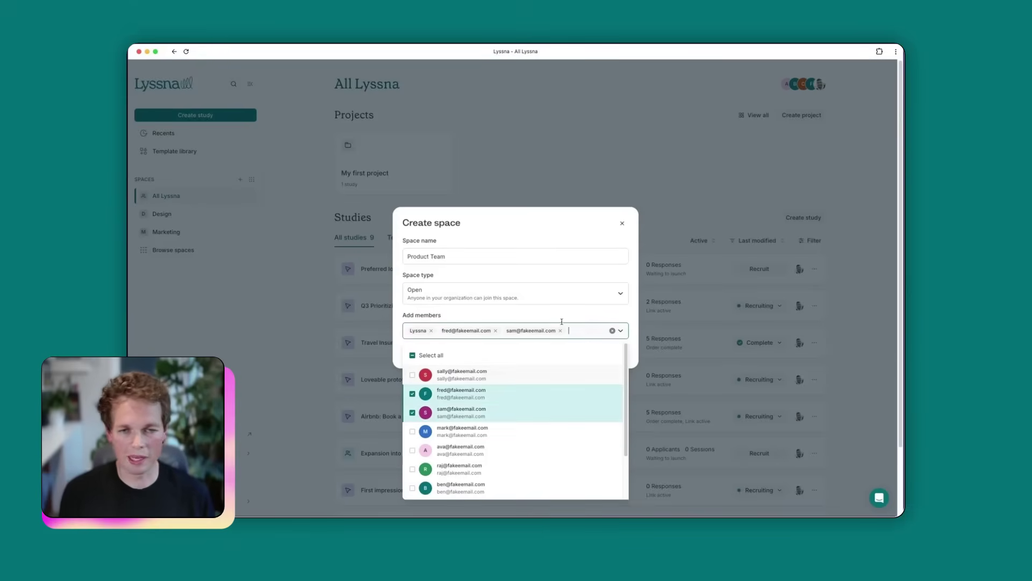
pyautogui.click(567, 318)
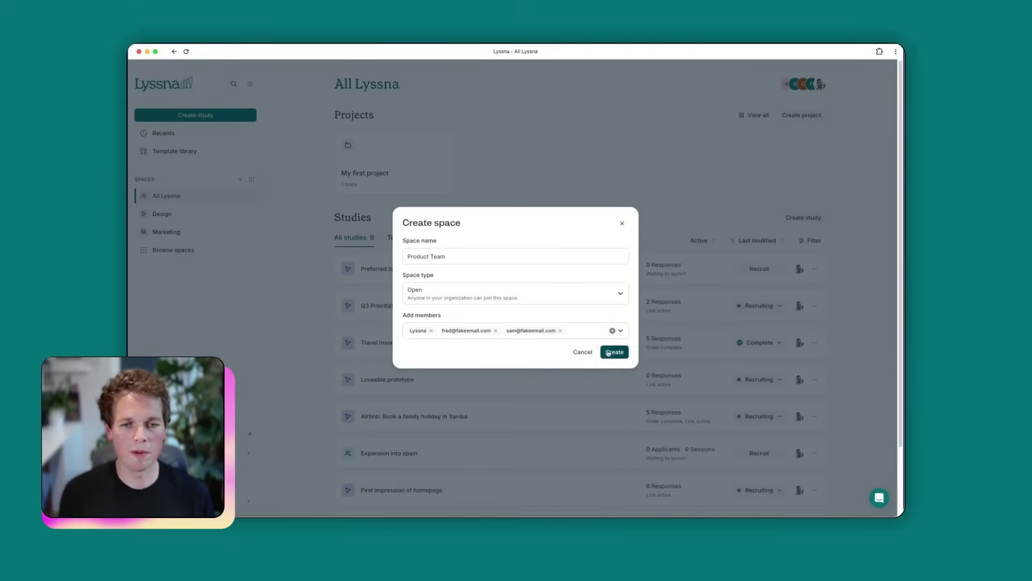
pyautogui.click(612, 352)
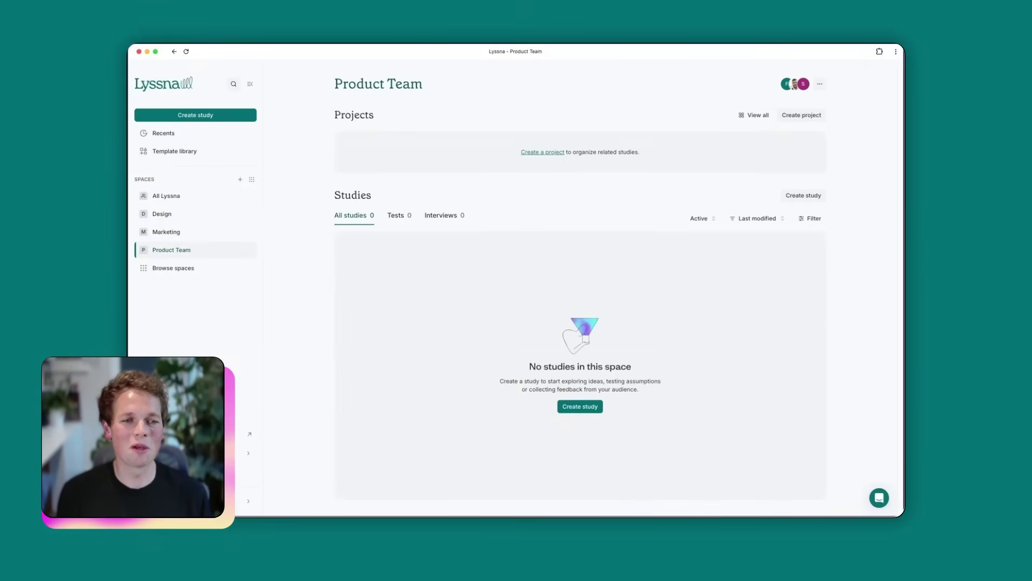
# Move the 'Preferred logo 26 - Light studio' study from All Lyssna to Product Team, no project.
pyautogui.click(157, 195)
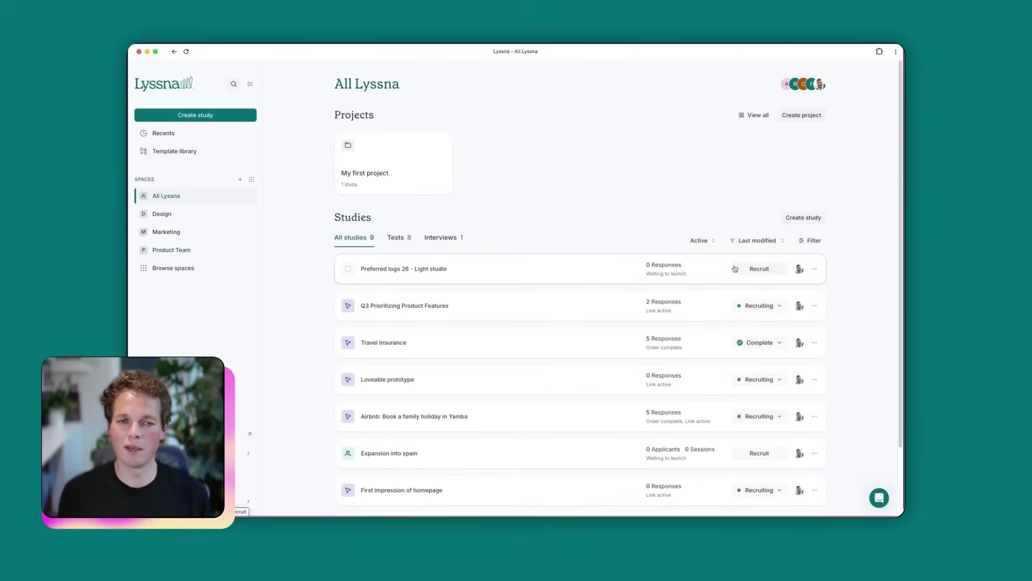
pyautogui.click(814, 268)
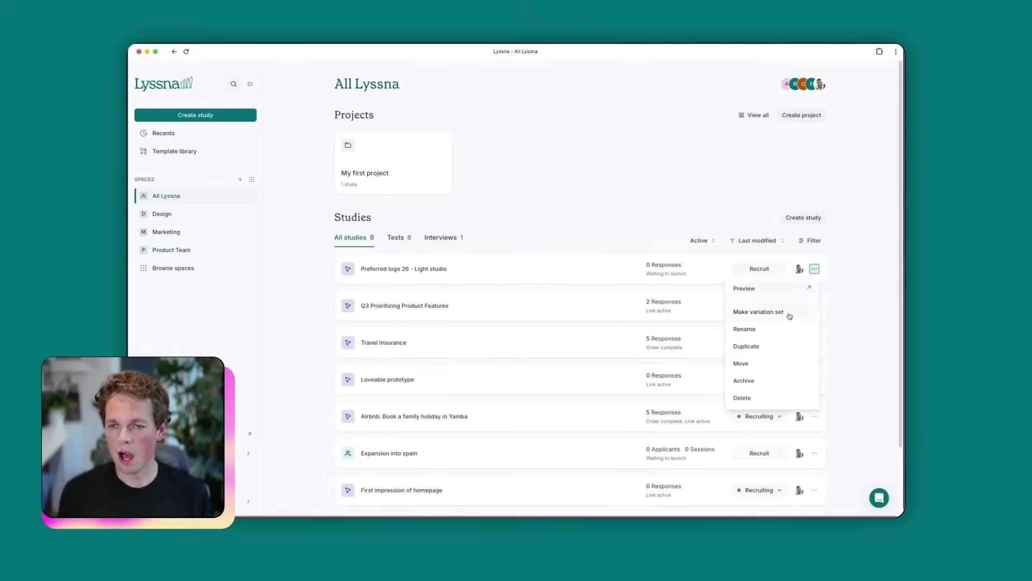
pyautogui.click(751, 363)
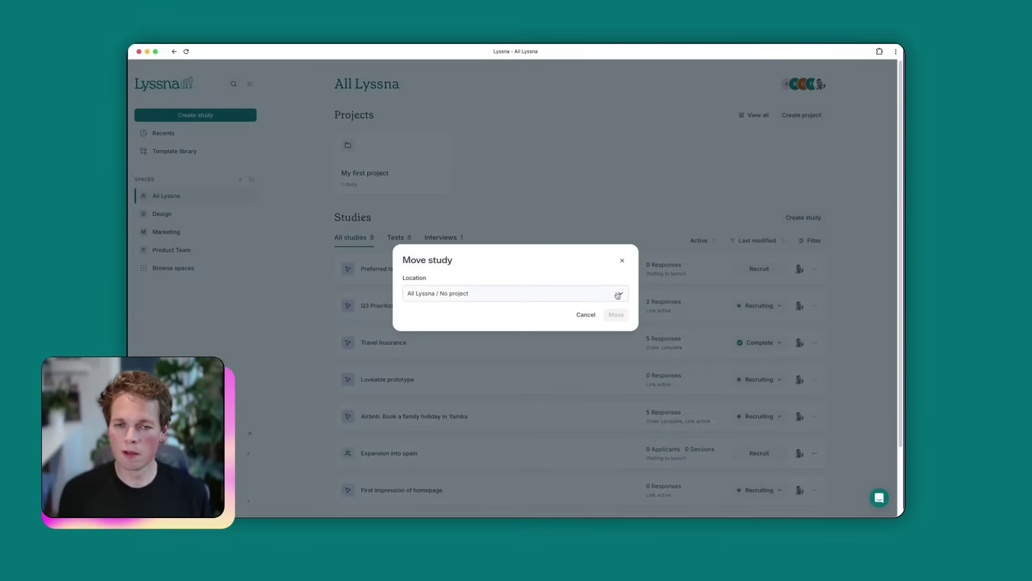
pyautogui.click(619, 295)
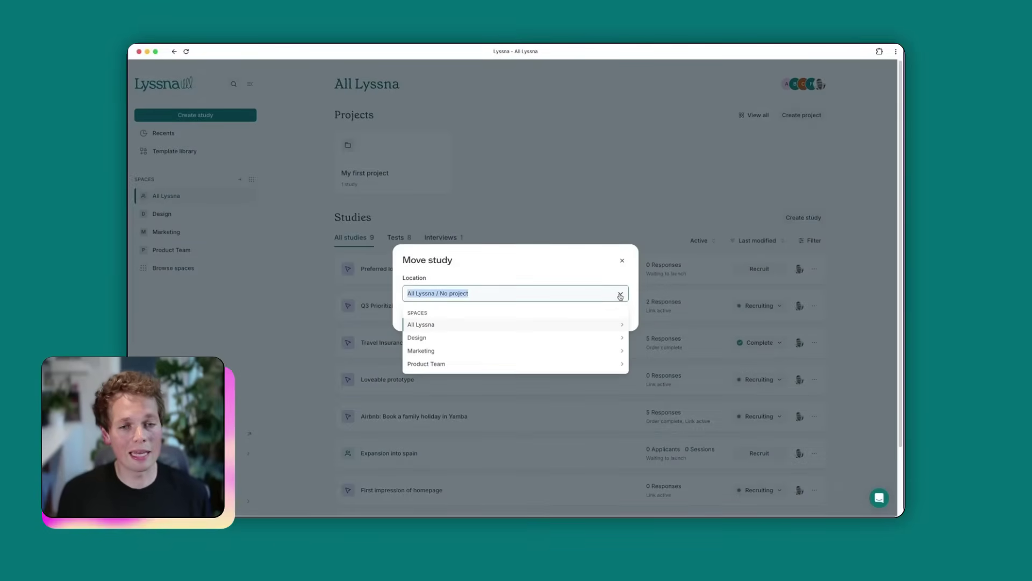
pyautogui.click(583, 339)
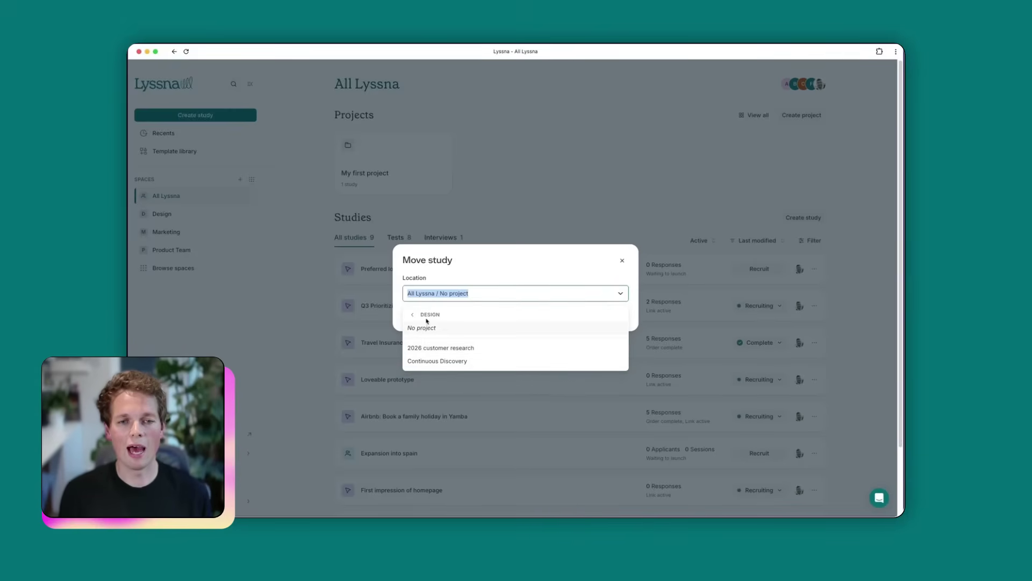
pyautogui.click(411, 315)
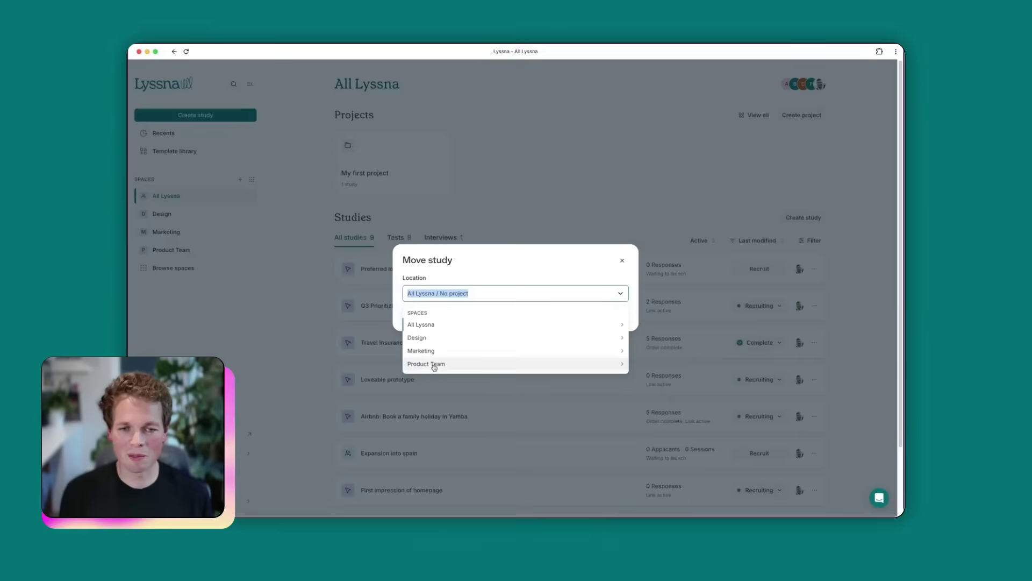
pyautogui.click(434, 365)
pyautogui.click(428, 328)
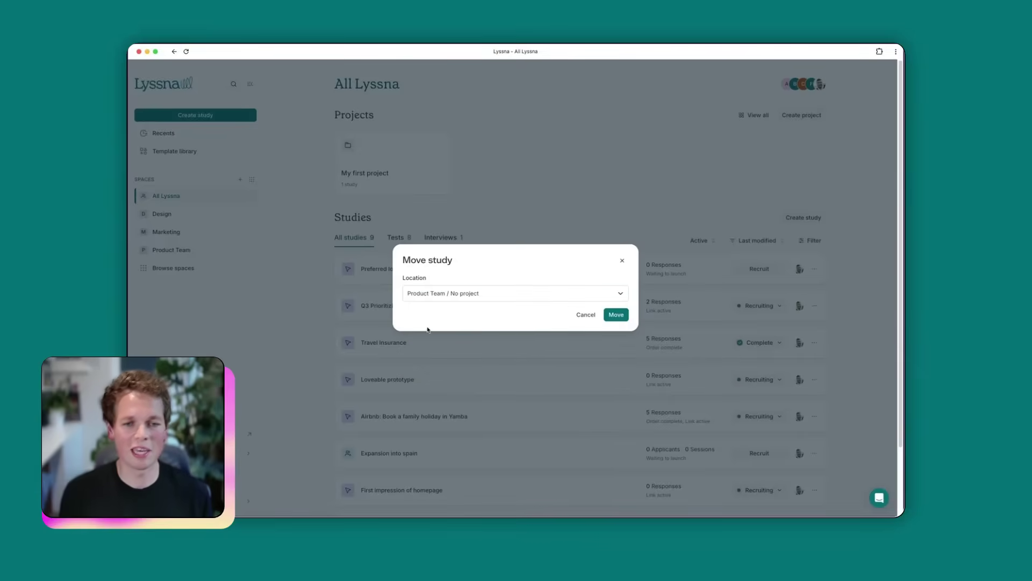
pyautogui.click(618, 316)
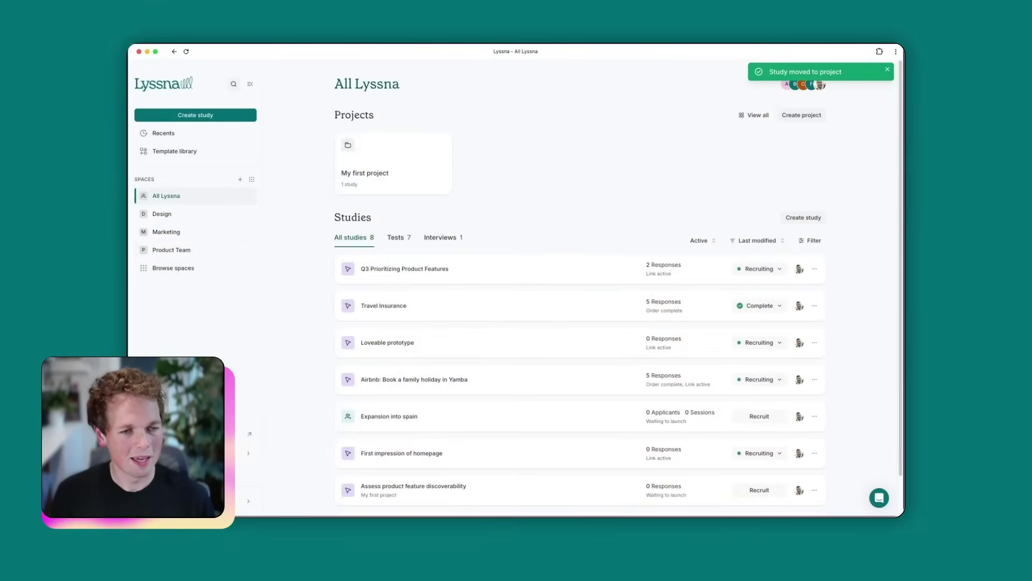
pyautogui.click(174, 249)
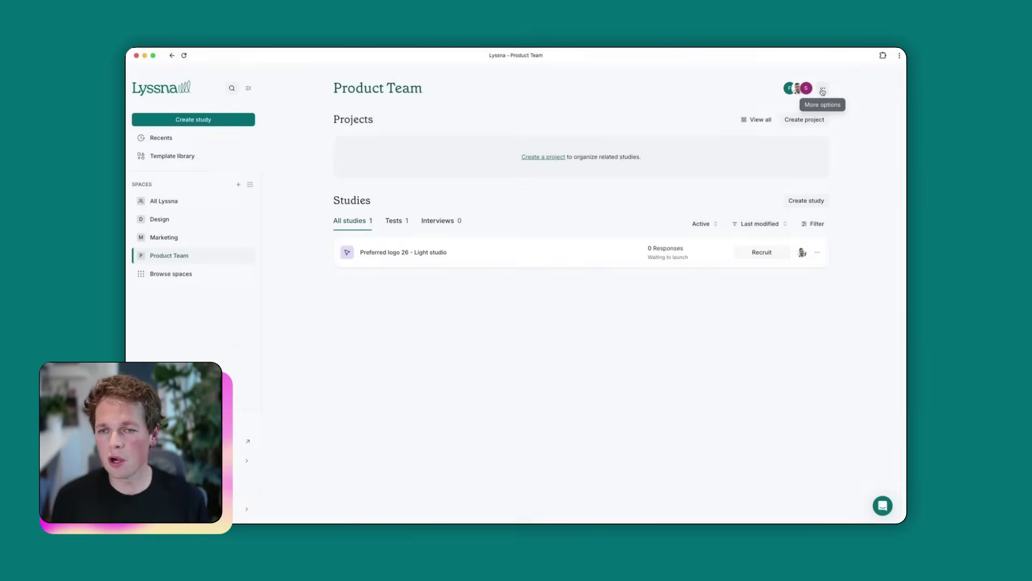
# Remove one teammate from Product Team's member list, leaving two members.
pyautogui.click(823, 89)
pyautogui.click(800, 109)
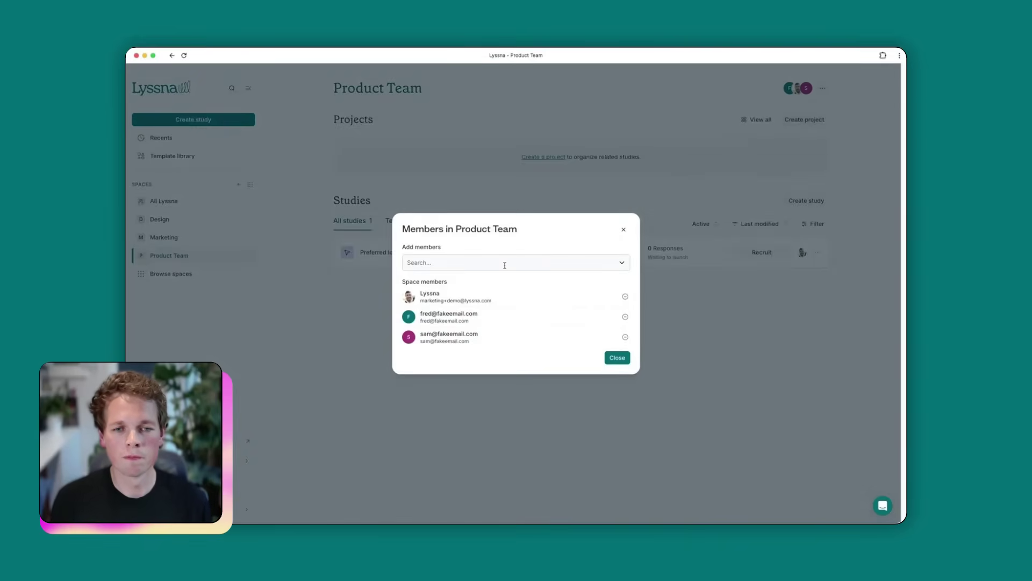
pyautogui.click(623, 262)
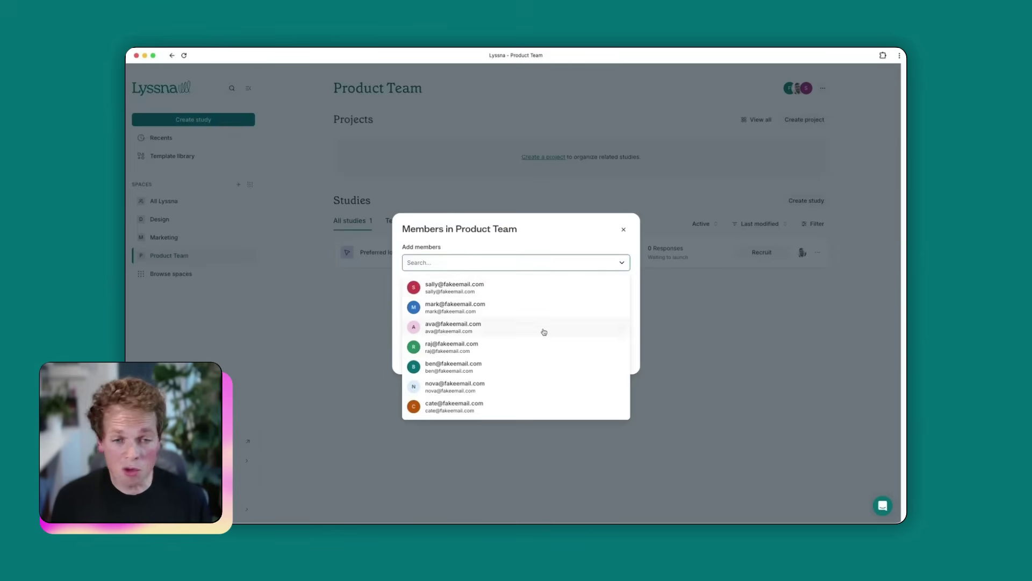
pyautogui.click(625, 262)
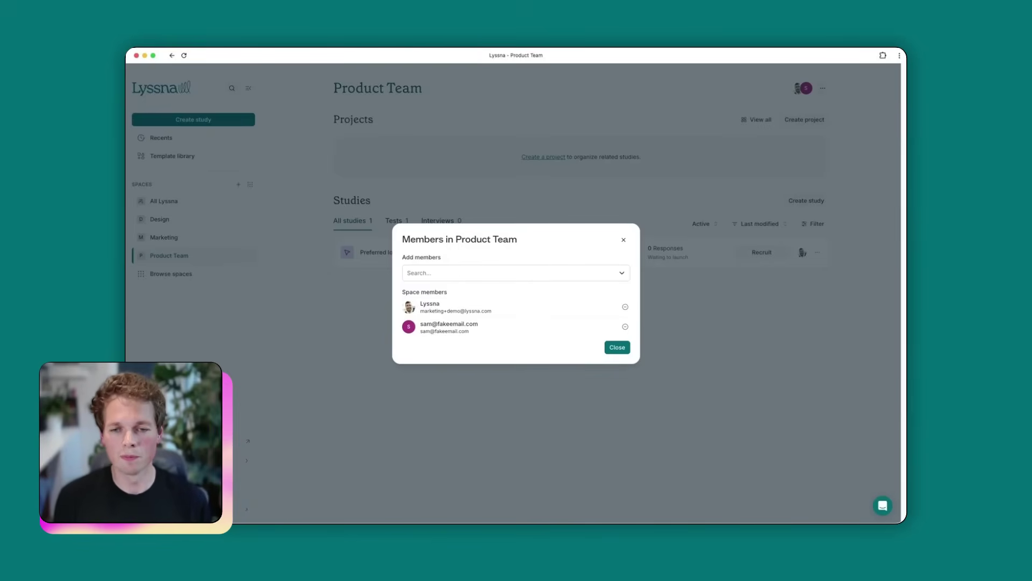
pyautogui.click(618, 347)
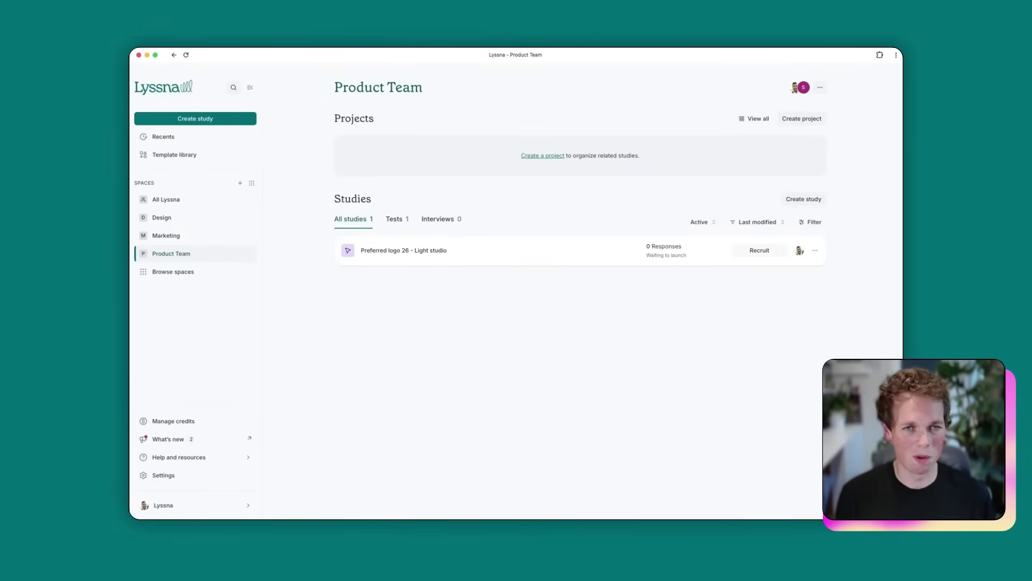
# On the Credits page, create a managed wallet 'Product Research' with no connected spaces.
pyautogui.click(205, 423)
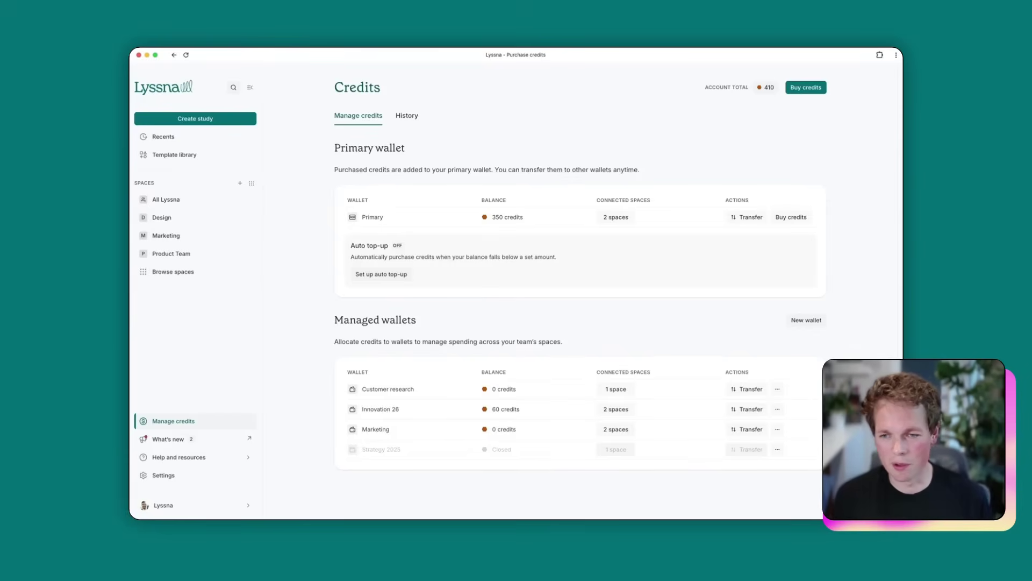
pyautogui.click(806, 322)
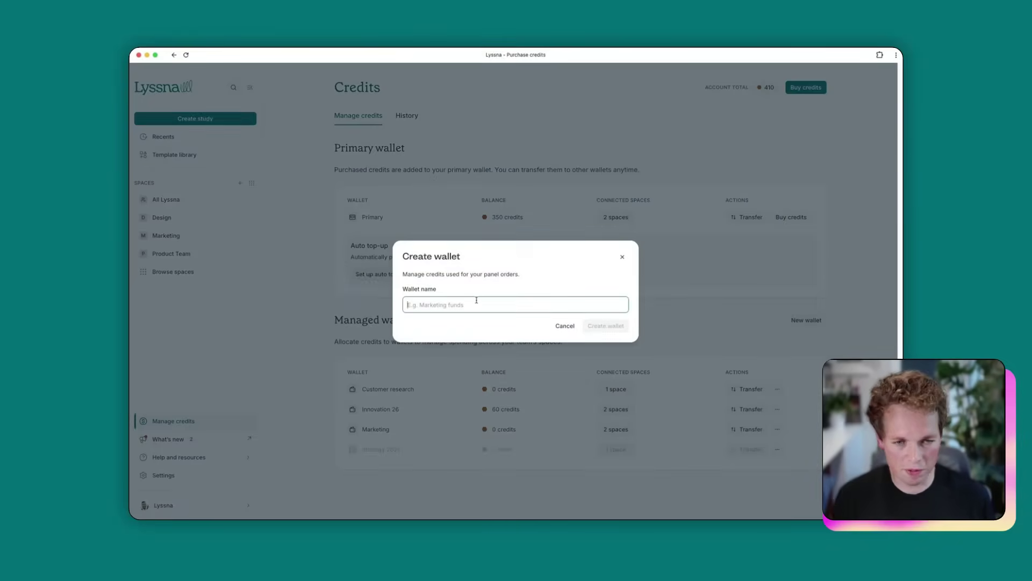
pyautogui.write('Product R')
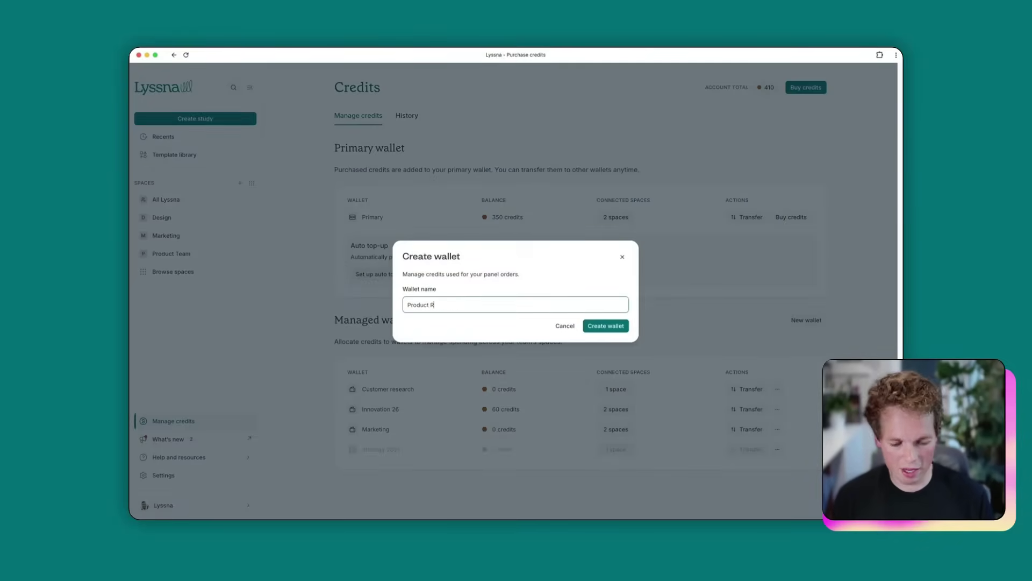
pyautogui.write('esearch')
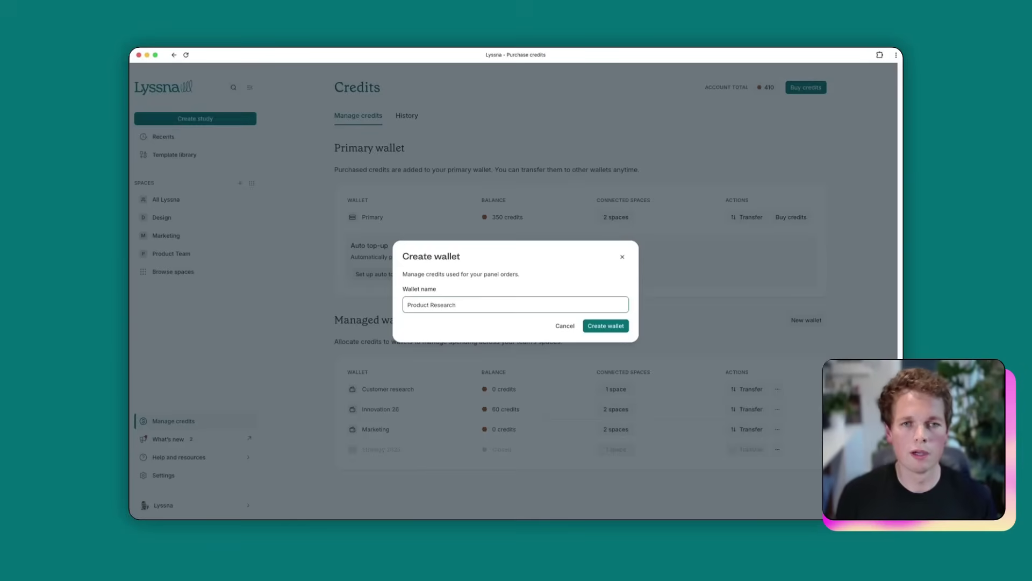
pyautogui.click(606, 326)
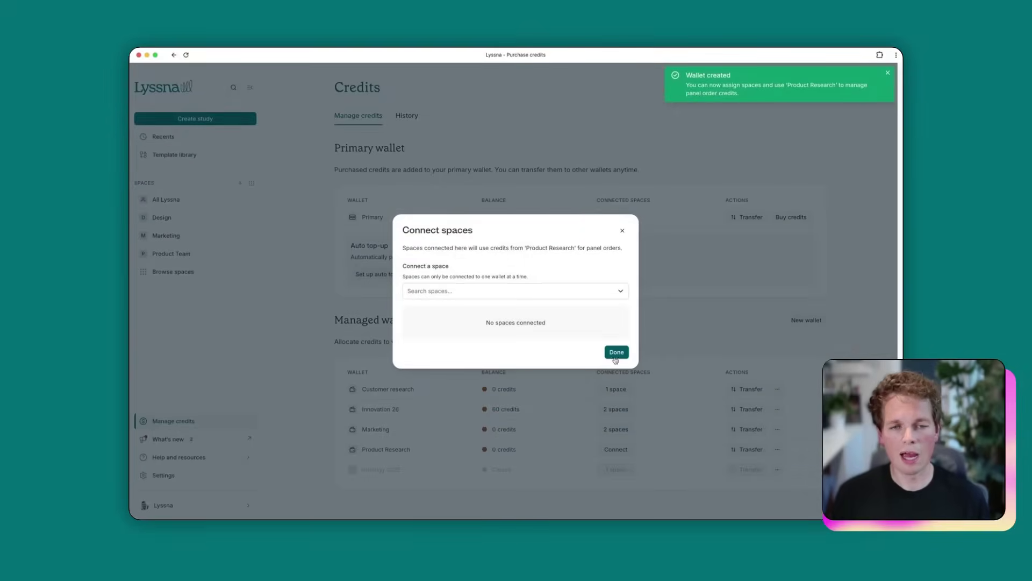
pyautogui.click(618, 354)
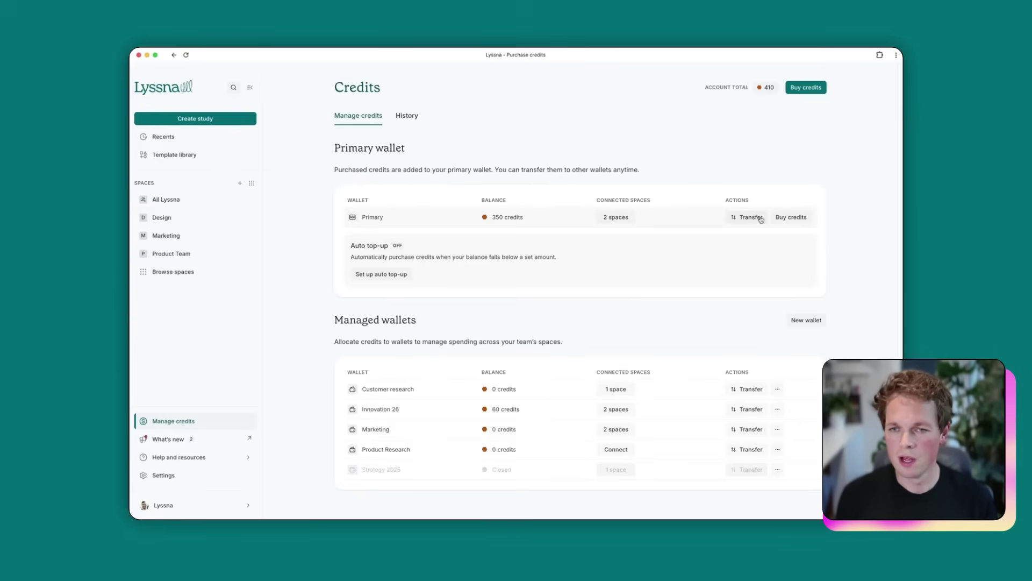
# Transfer 200 credits from the Primary wallet to the Product Research wallet.
pyautogui.click(752, 218)
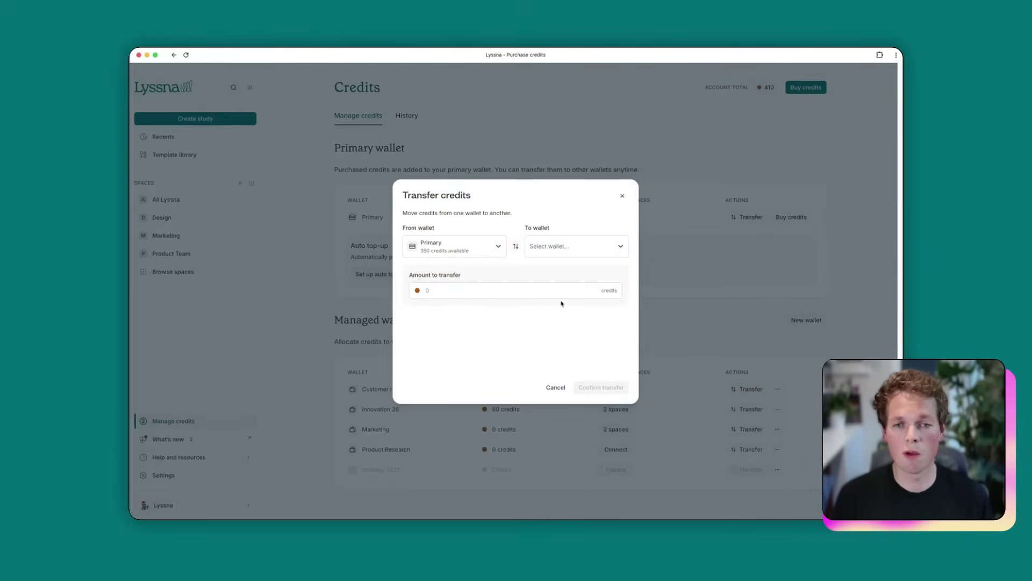
pyautogui.click(624, 247)
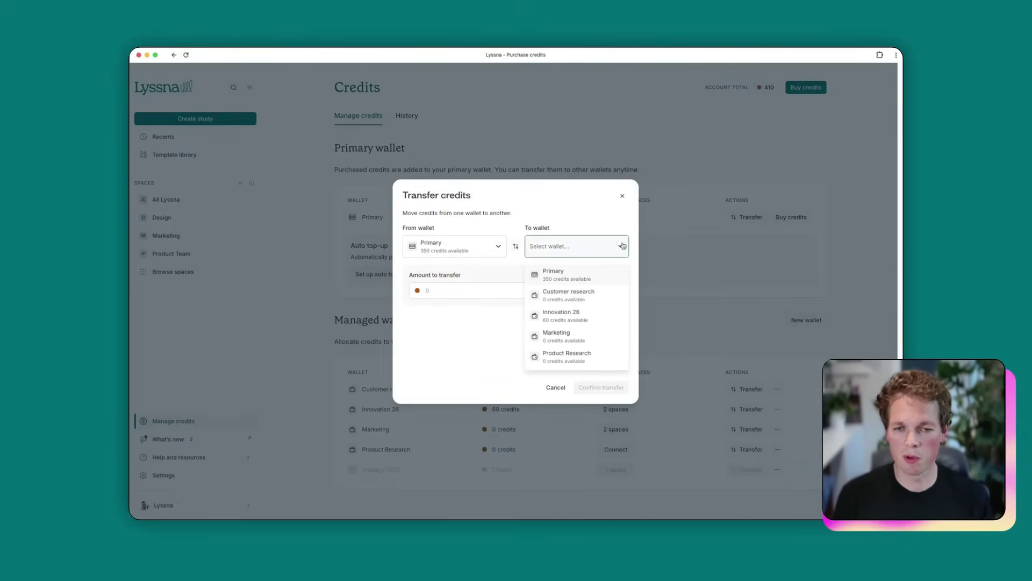
pyautogui.click(579, 358)
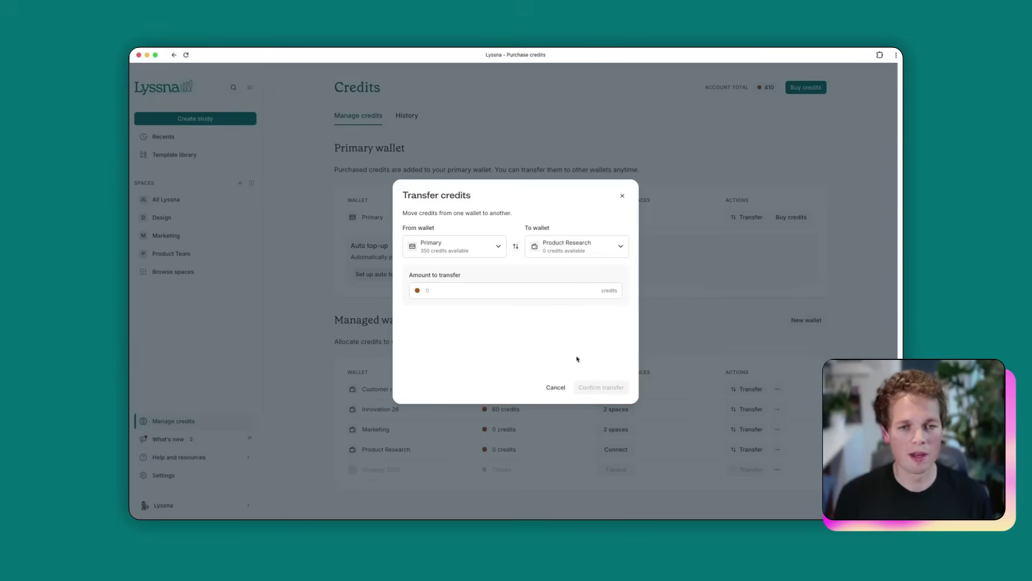
pyautogui.click(435, 293)
pyautogui.write('200')
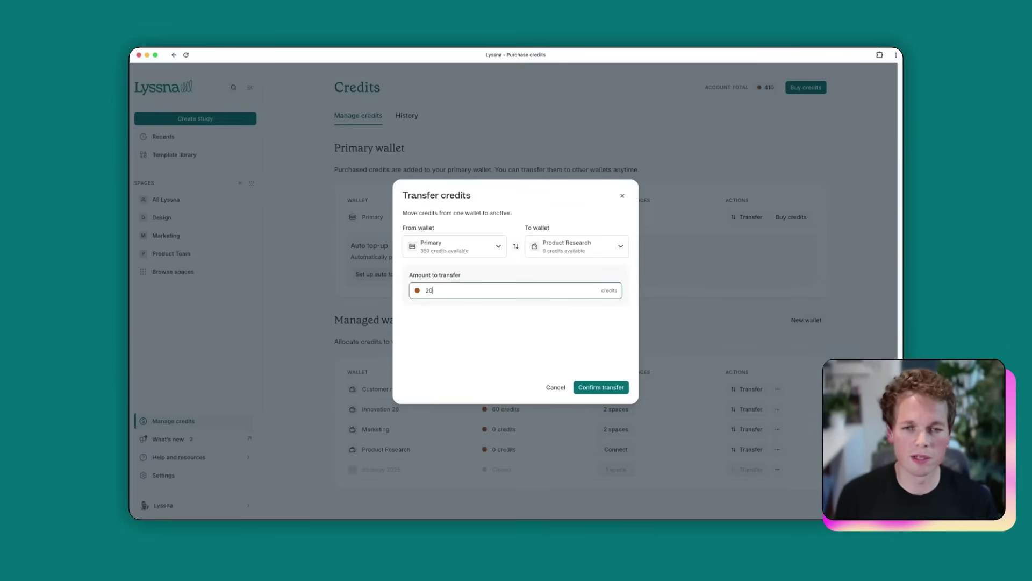
pyautogui.click(600, 386)
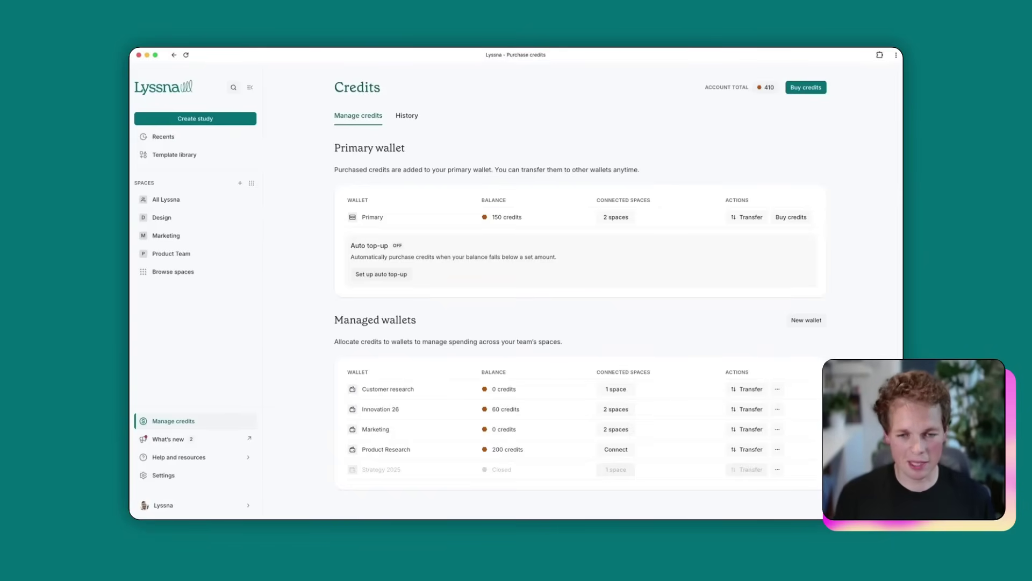
# Connect the Product Team space to the Product Research wallet.
pyautogui.click(612, 451)
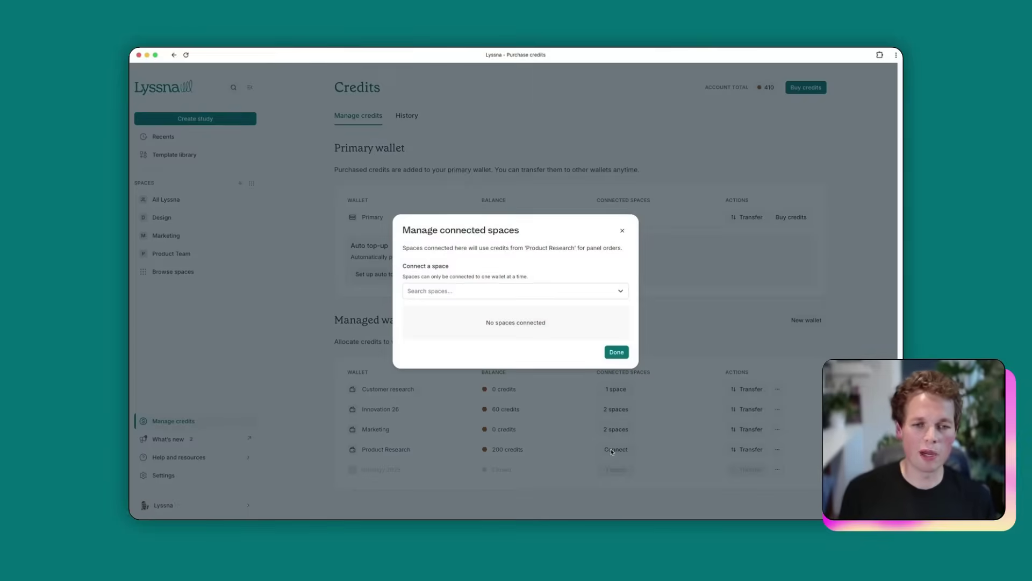
pyautogui.click(620, 291)
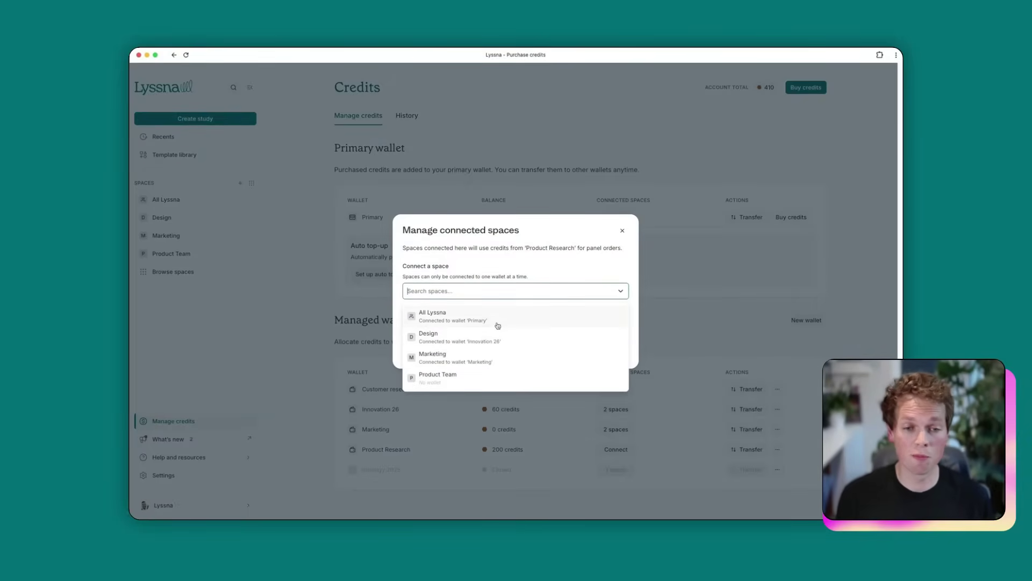
pyautogui.click(437, 378)
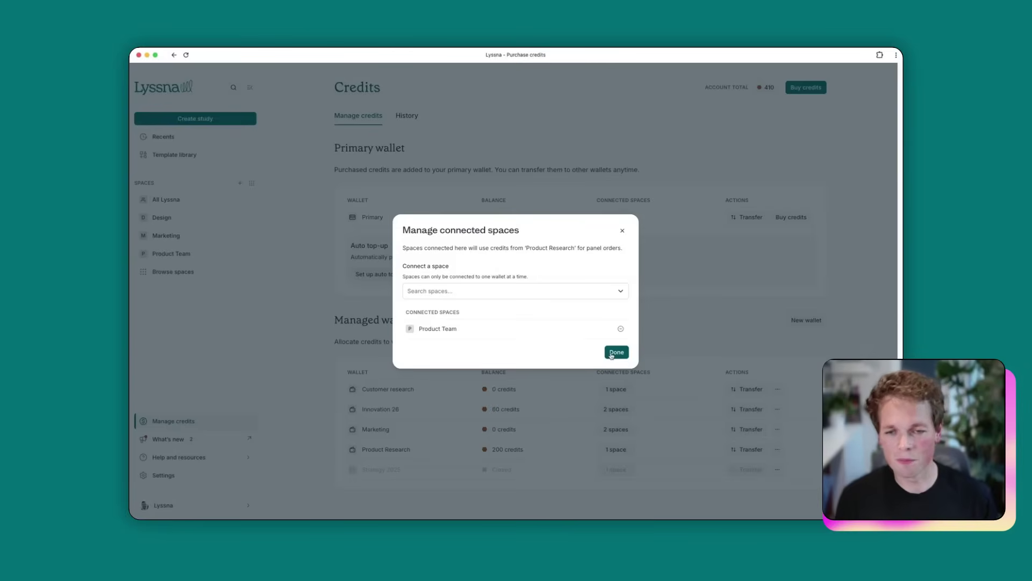
pyautogui.click(611, 353)
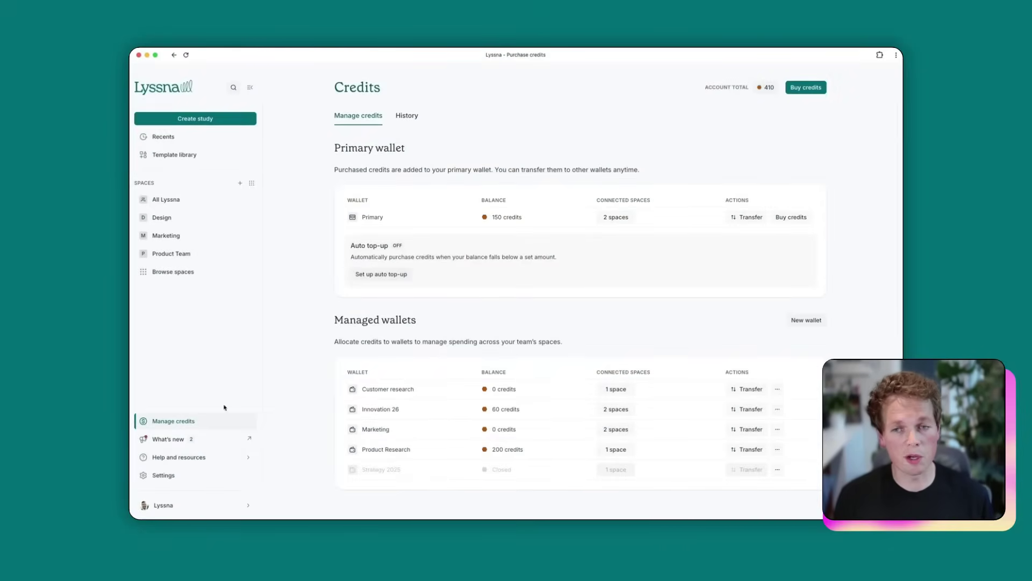
pyautogui.moveTo(628, 450)
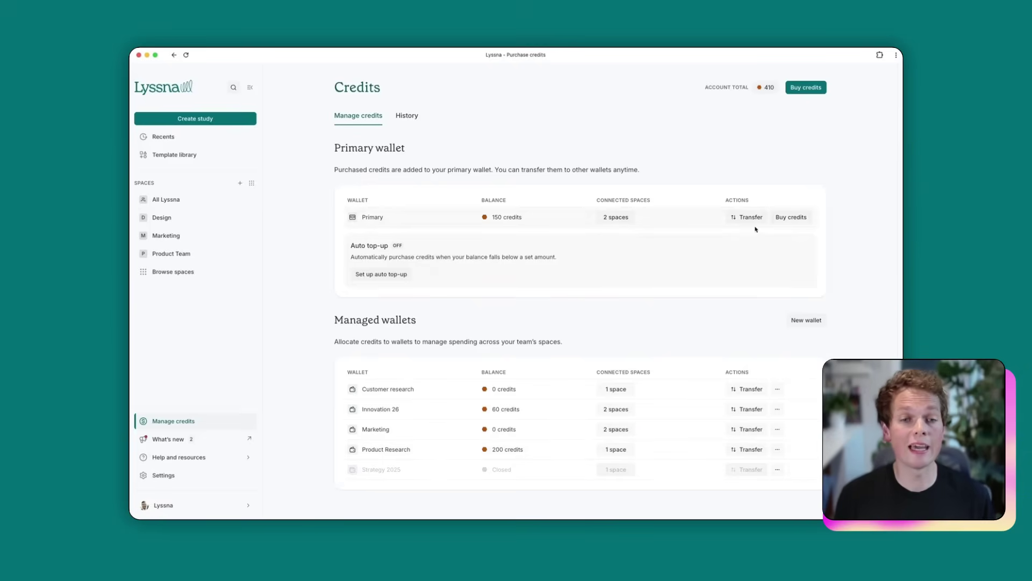
pyautogui.click(803, 90)
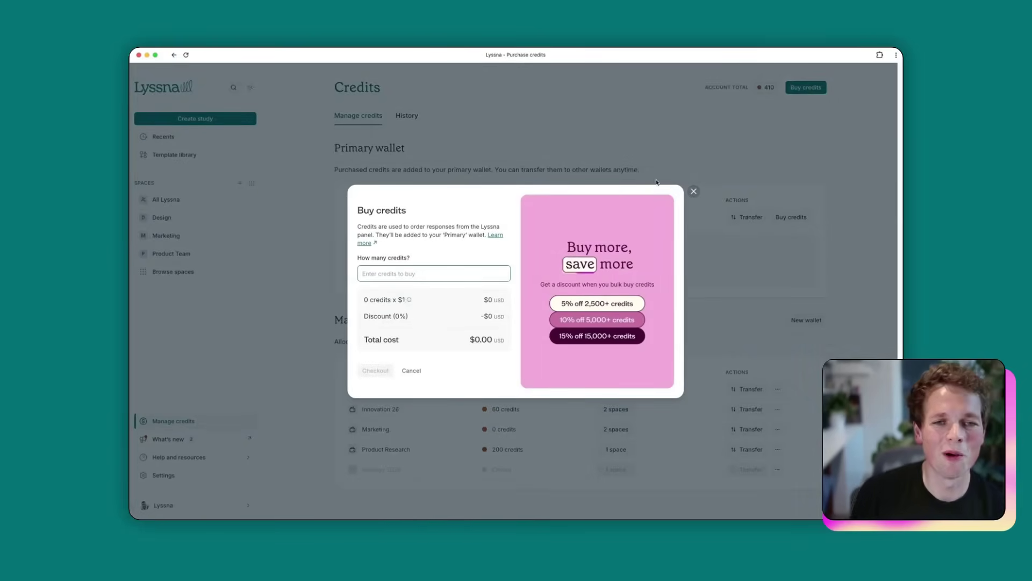
pyautogui.click(693, 191)
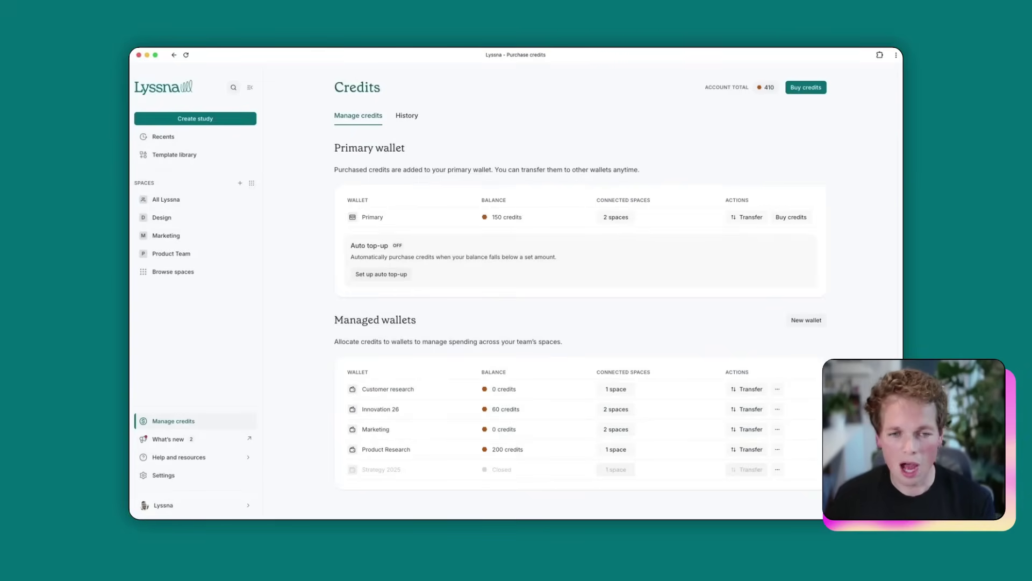
# Open the Lyssna Panel order page for the Preferred logo 26 study in Product Team.
pyautogui.click(189, 254)
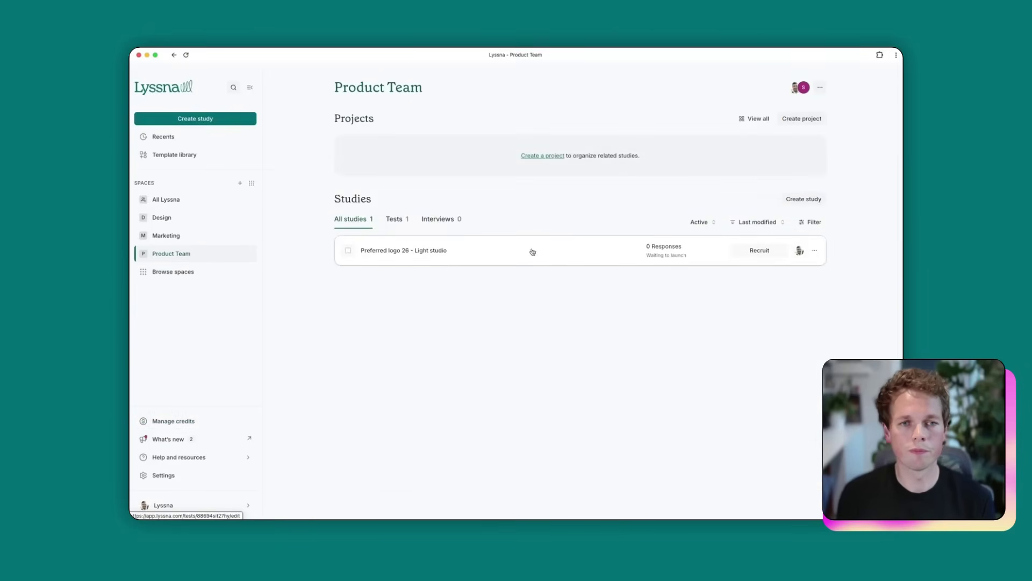
pyautogui.click(760, 251)
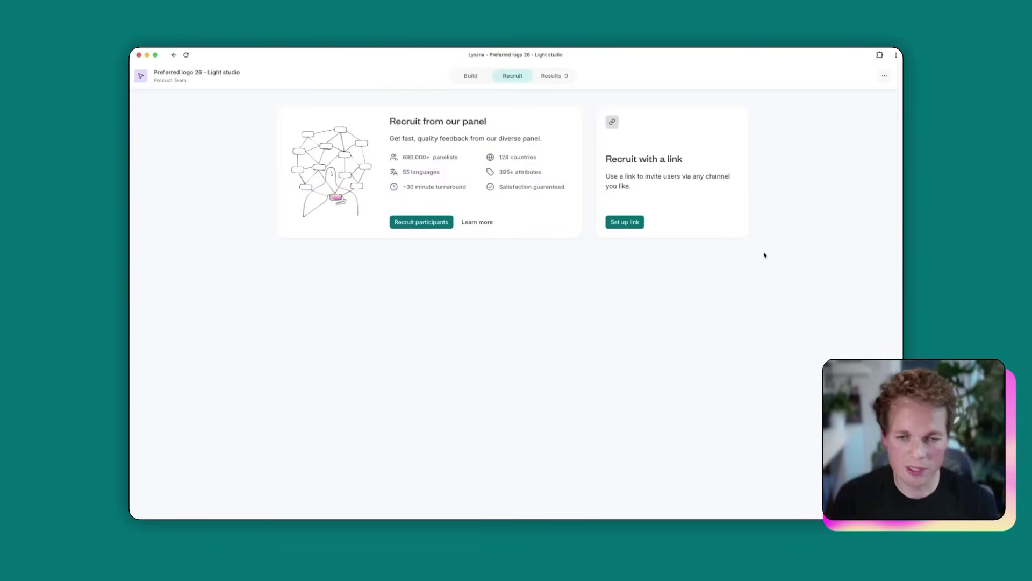
pyautogui.click(406, 224)
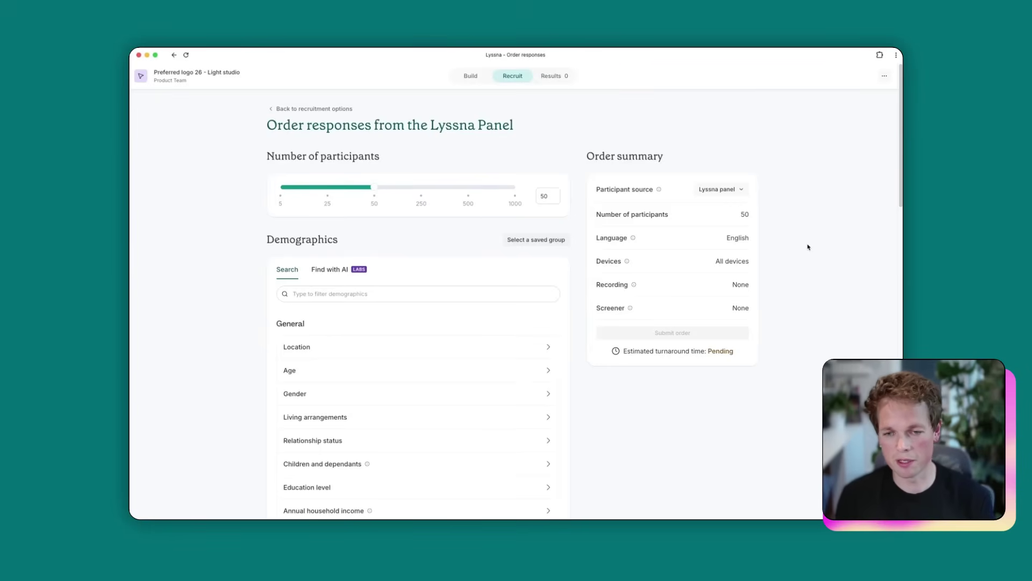
pyautogui.moveTo(667, 373)
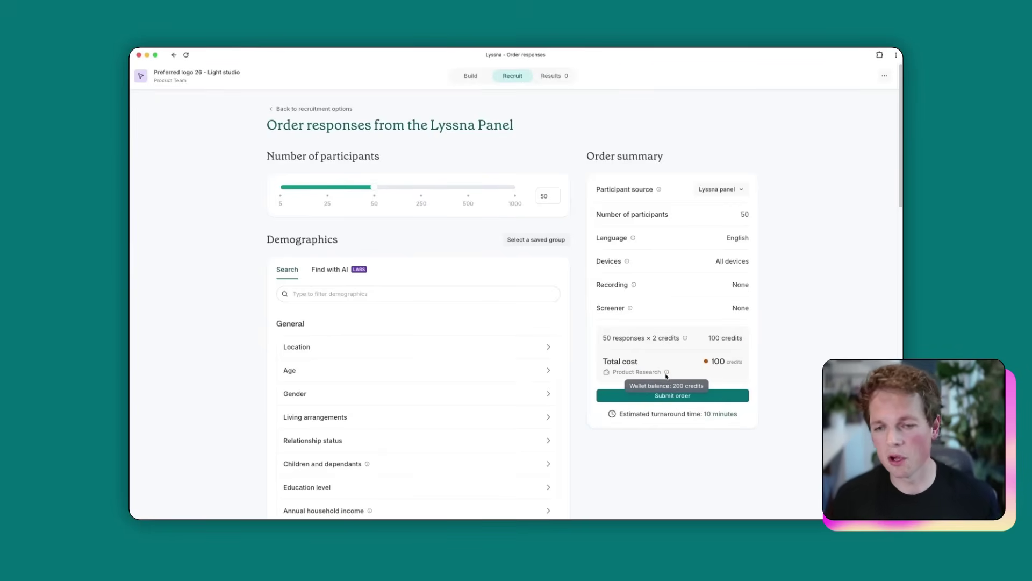